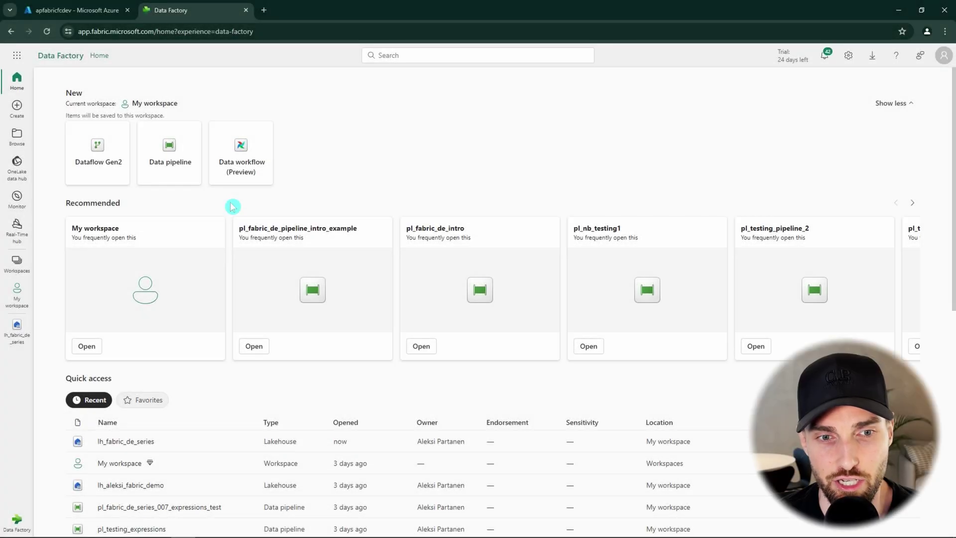
- Open the lh_fabric_de_series lakehouse, confirm the 007 destination folder is empty, and view file_1.txt in the source folder
click(17, 328)
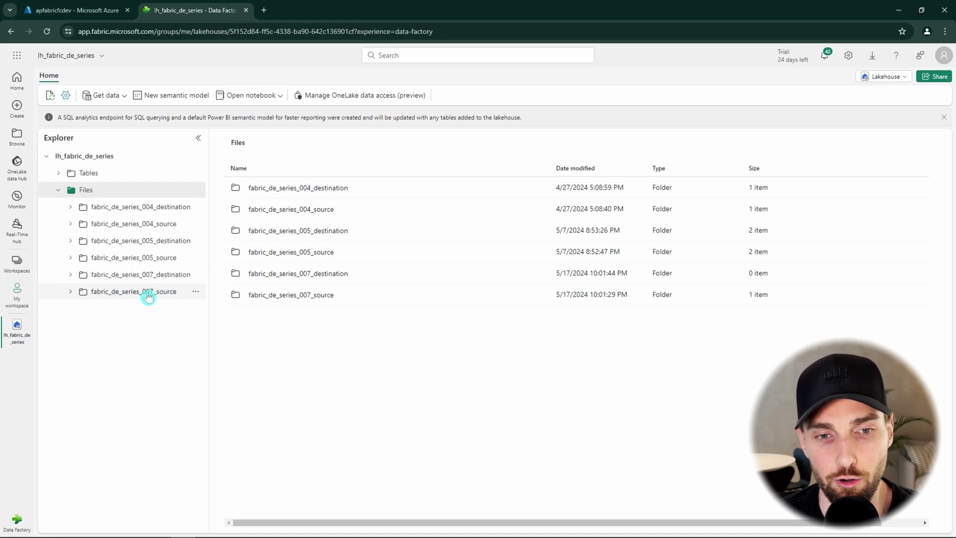
click(147, 297)
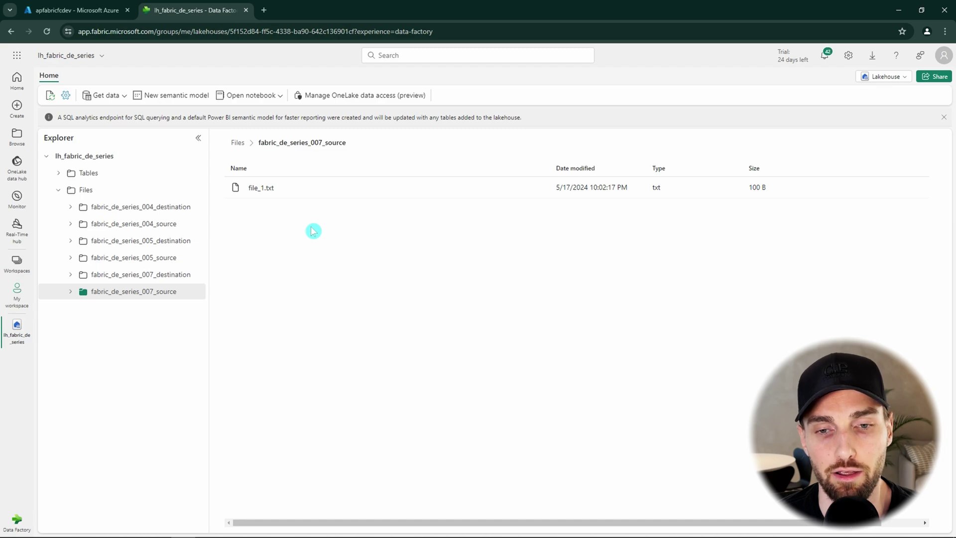
click(129, 275)
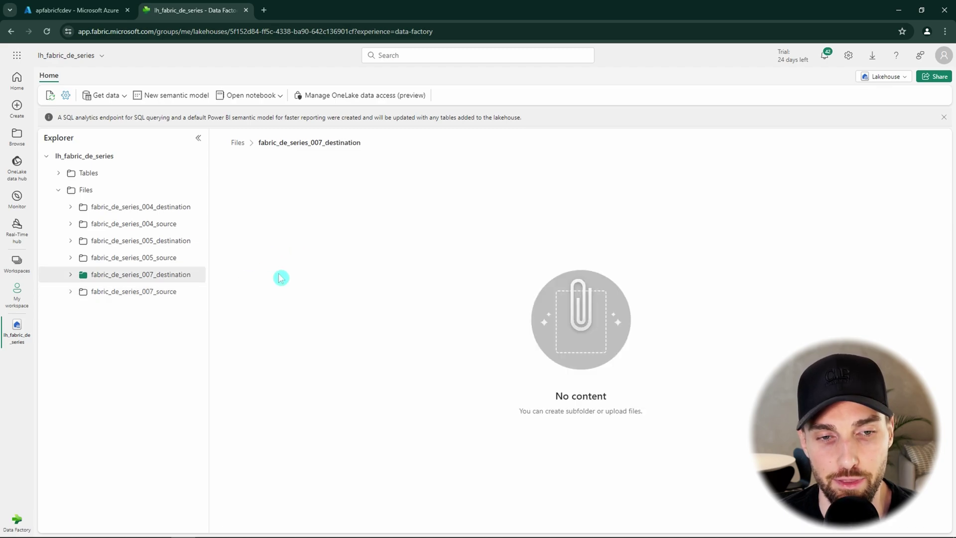
click(145, 292)
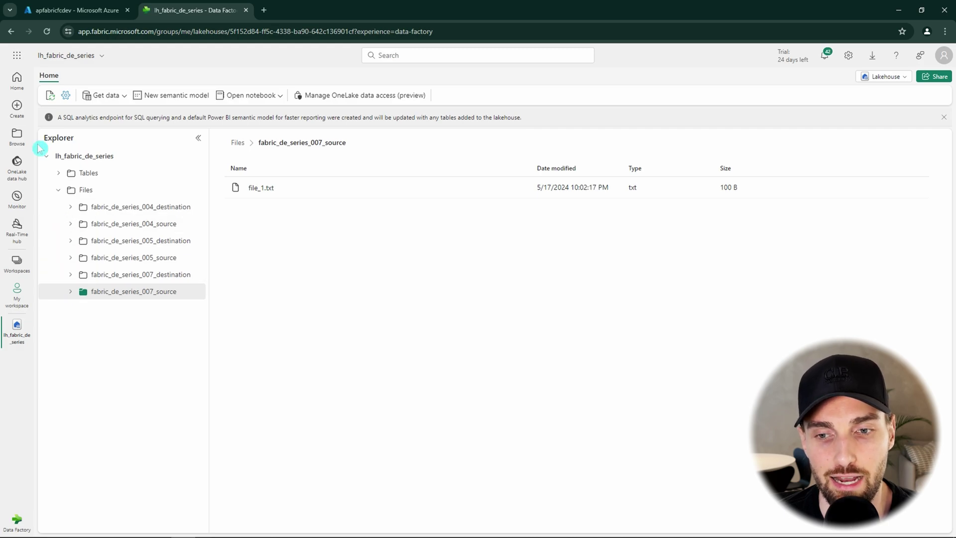
- Create a new data pipeline named pl_fabric_de_series_007_expressions
click(16, 109)
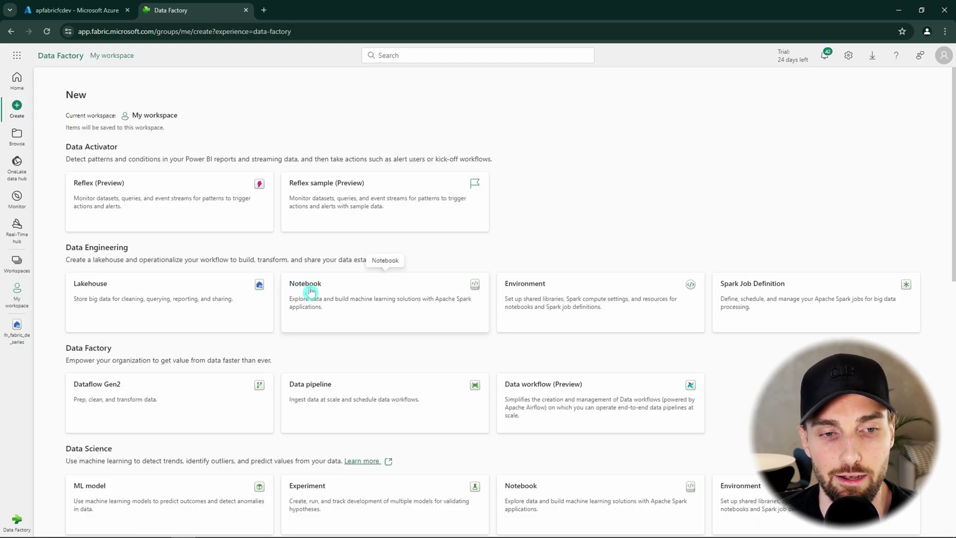
click(401, 416)
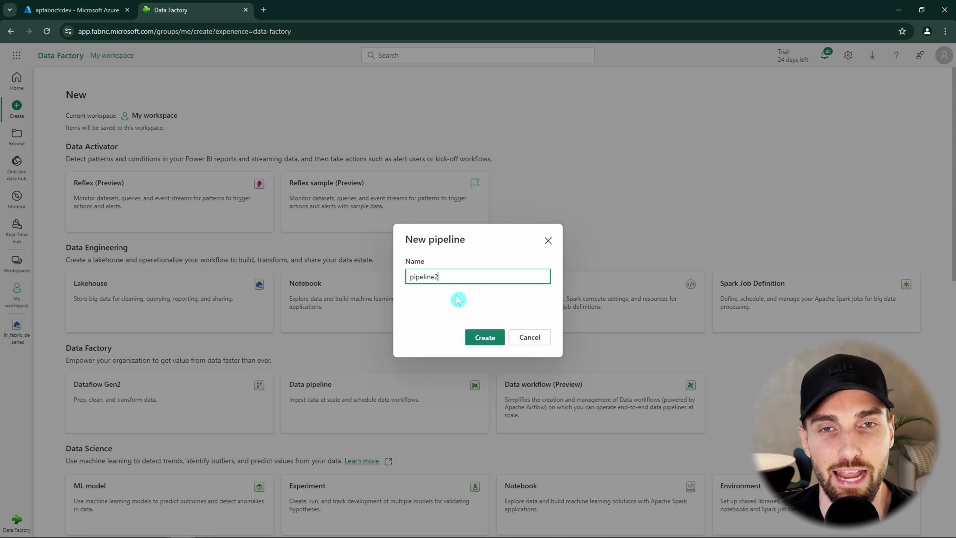
text(pl_fabric_de_series_007_expressions)
click(486, 337)
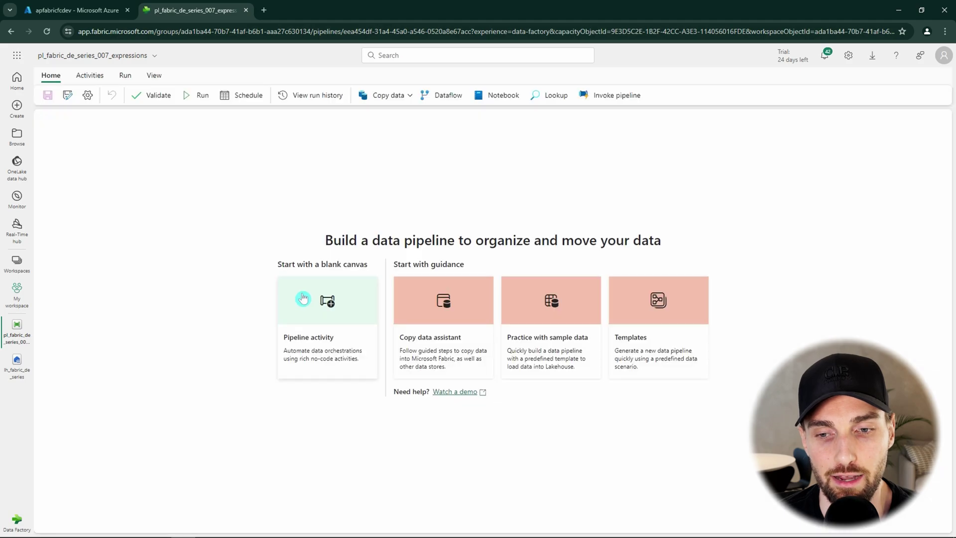
- Add a Copy data activity and rename it 'Copy data from lh to lh'
click(305, 299)
click(448, 321)
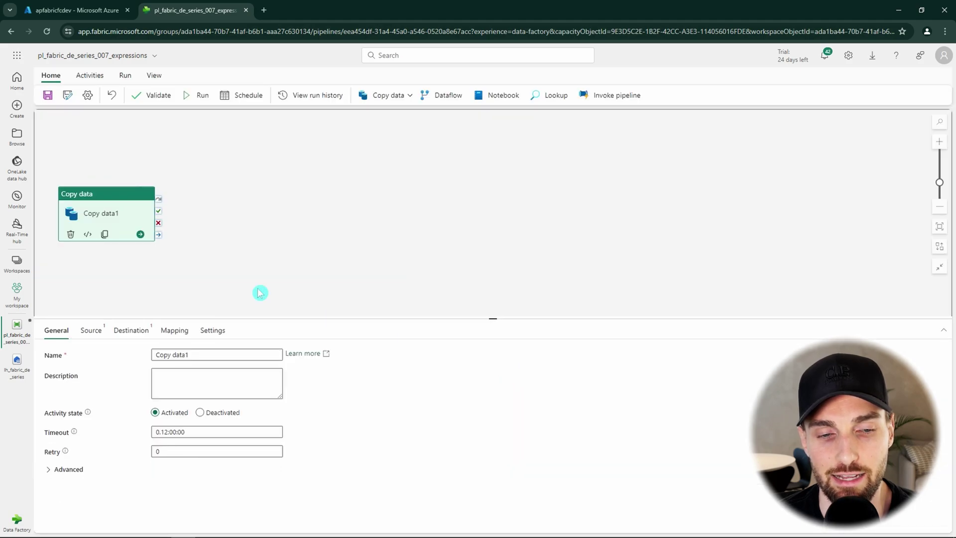
drag(212, 222, 214, 223)
click(202, 354)
key(BackSpace)
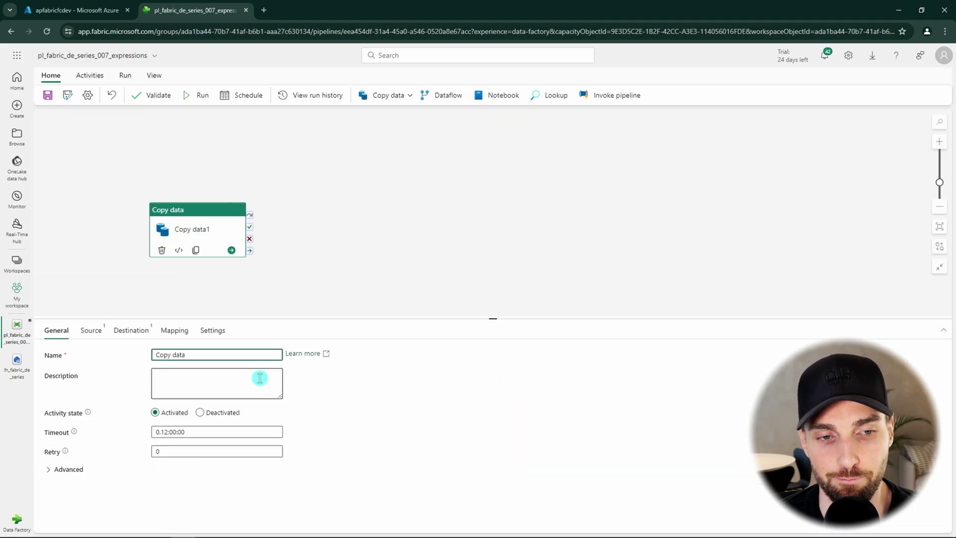
text(from l)
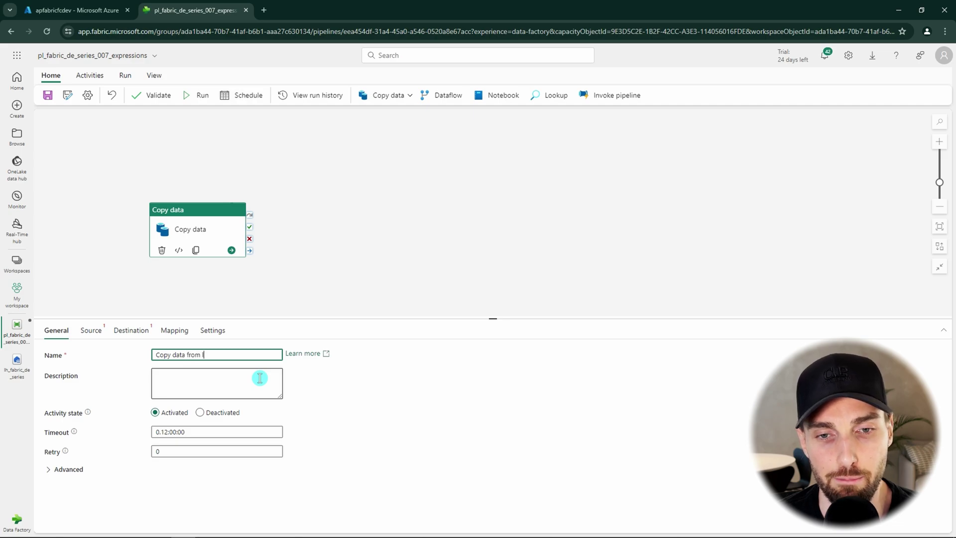
text(h to lh)
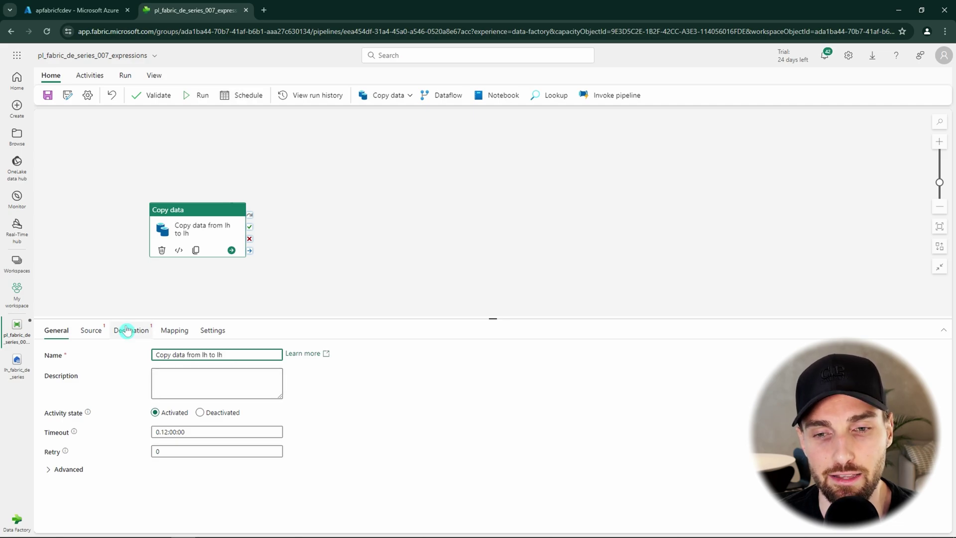
- Set the copy source connection to lh_fabric_de_series, reading from Files rather than Tables
click(99, 338)
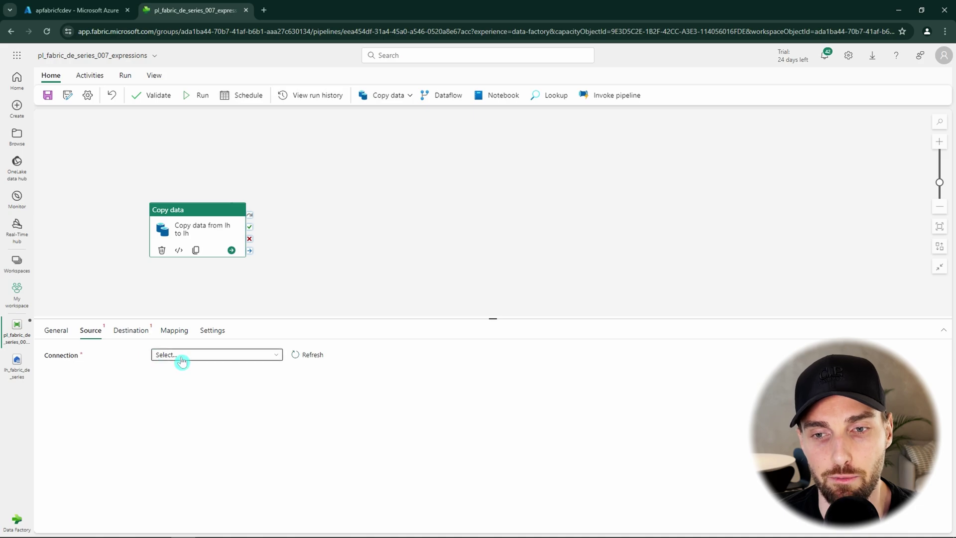
click(185, 360)
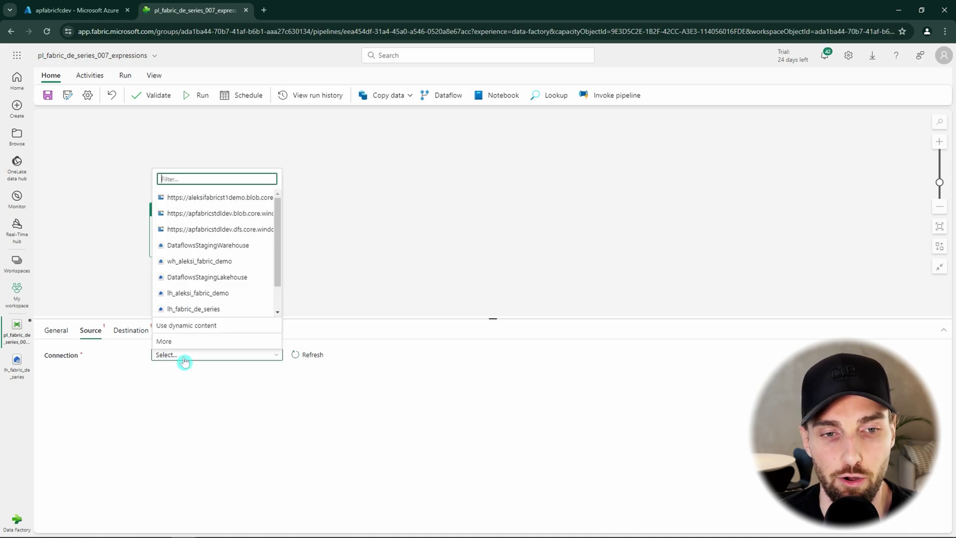
click(184, 359)
click(184, 358)
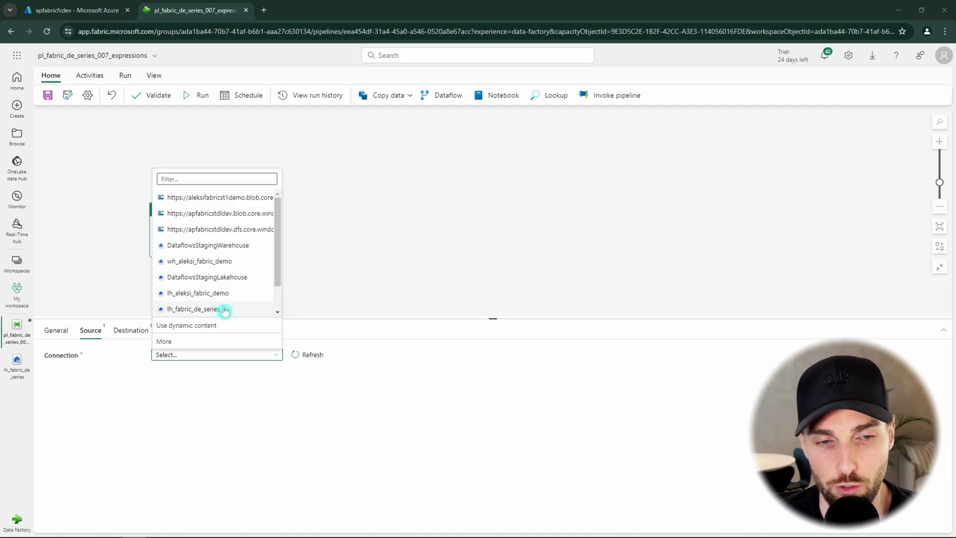
click(224, 310)
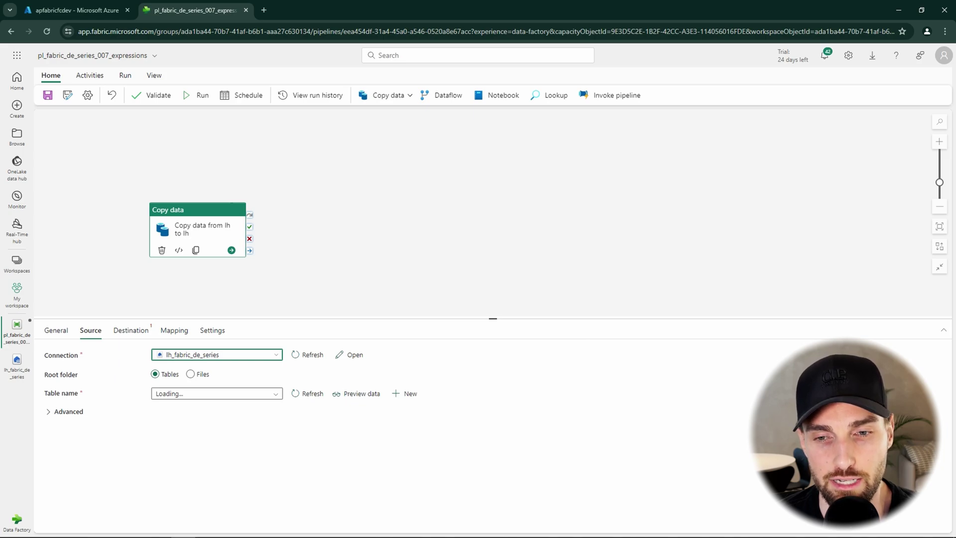
click(191, 375)
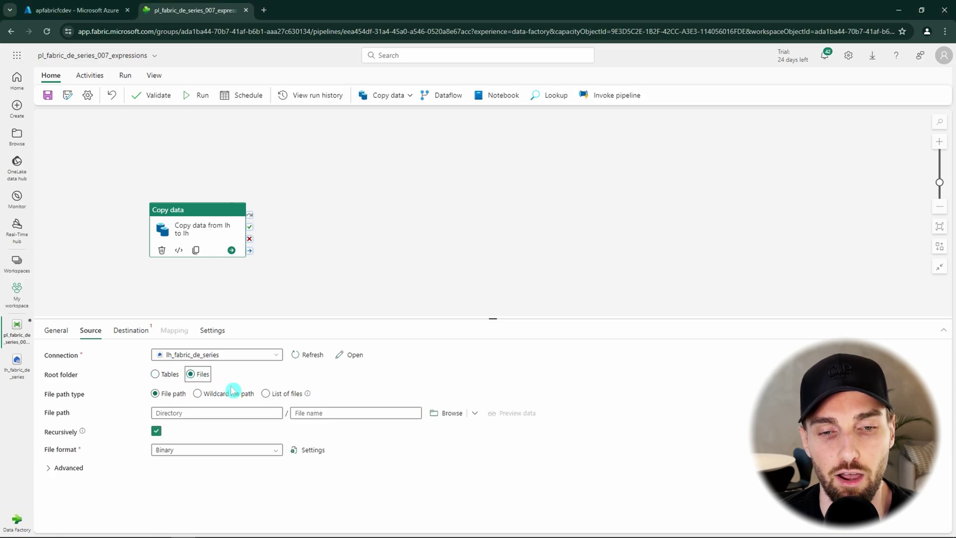
- Set the source path to fabric_de_series_007_source/file_1.txt and keep the Binary file format
click(445, 414)
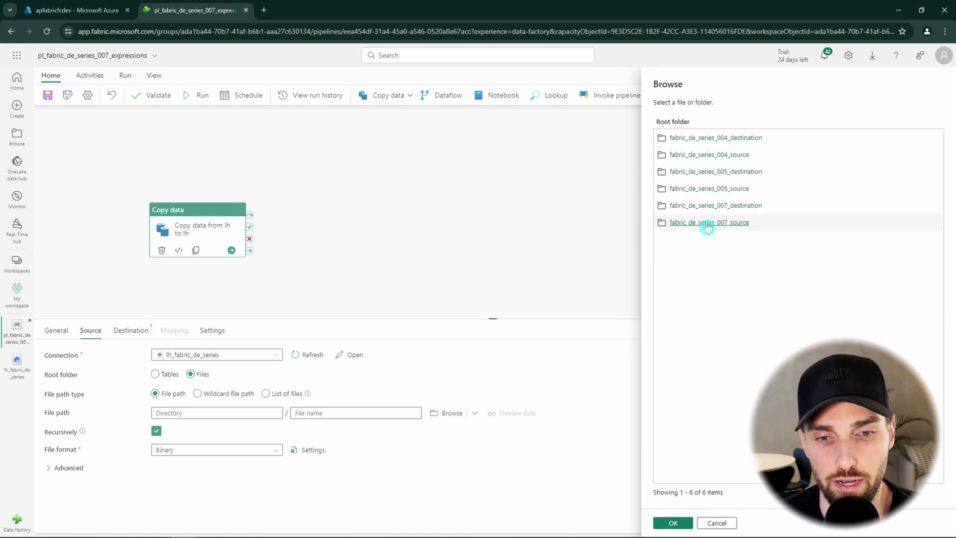
click(707, 225)
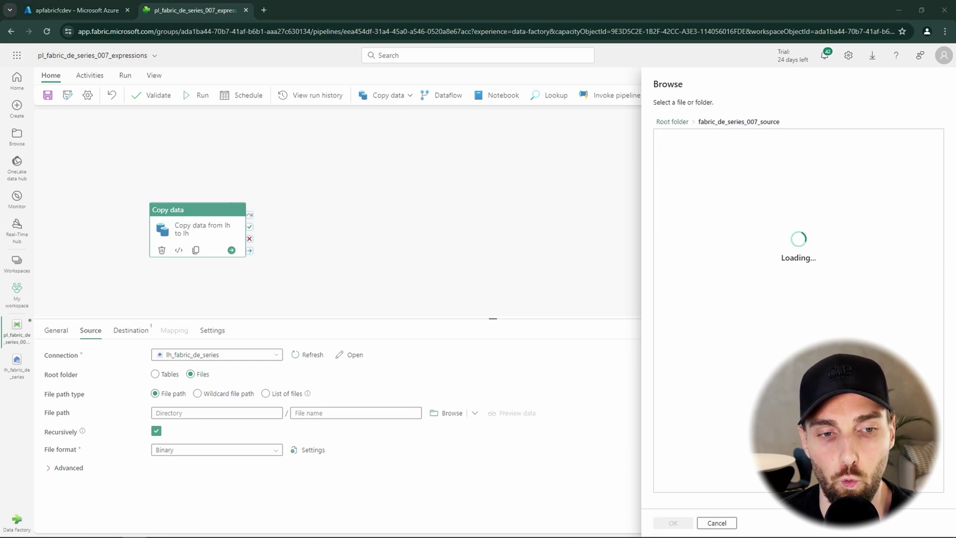
click(668, 138)
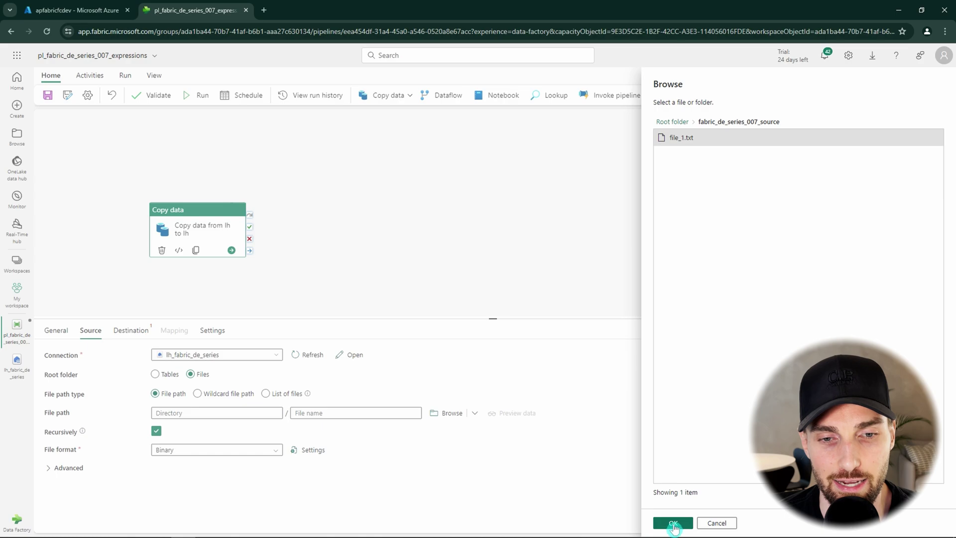
click(673, 522)
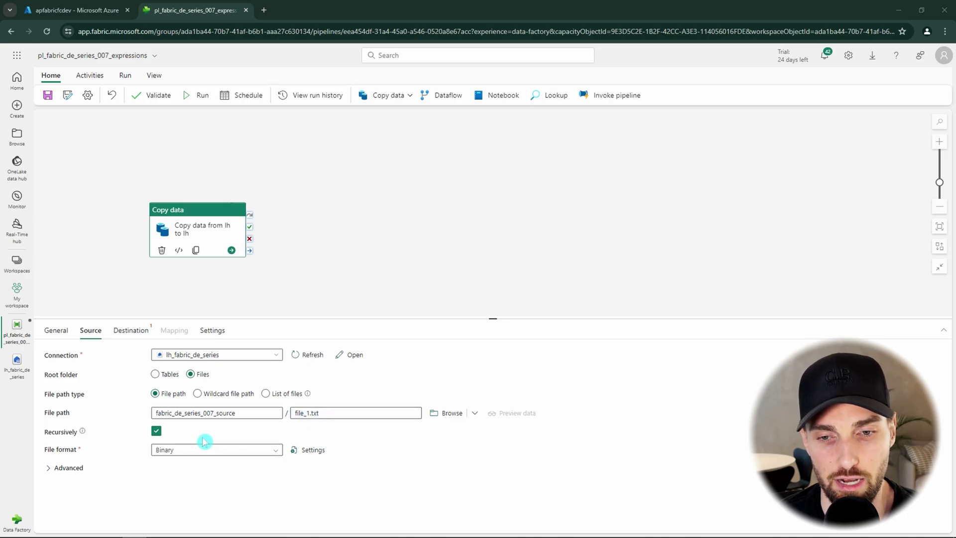
click(163, 458)
click(164, 495)
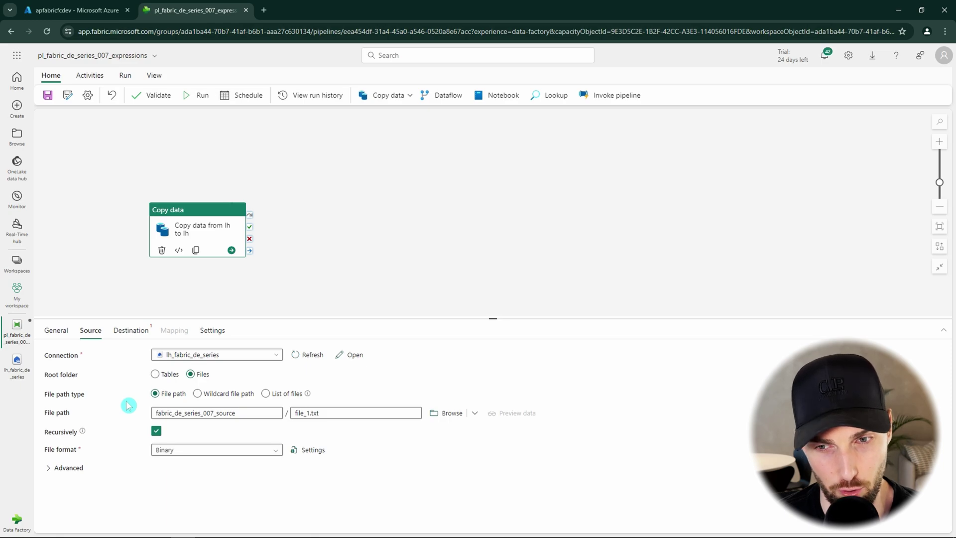
- Point the copy destination to lh_fabric_de_series Files, folder fabric_de_series_007_destination
click(133, 331)
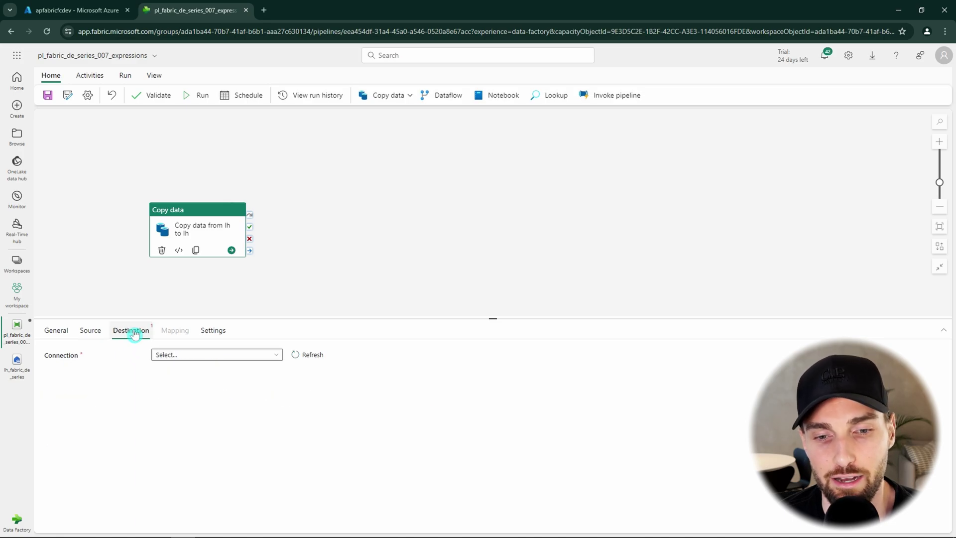
click(209, 355)
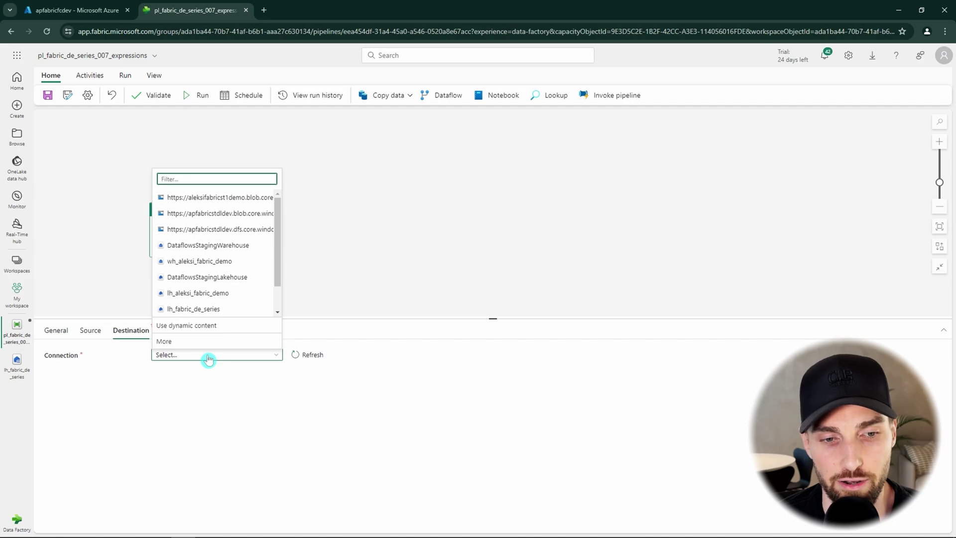
click(213, 309)
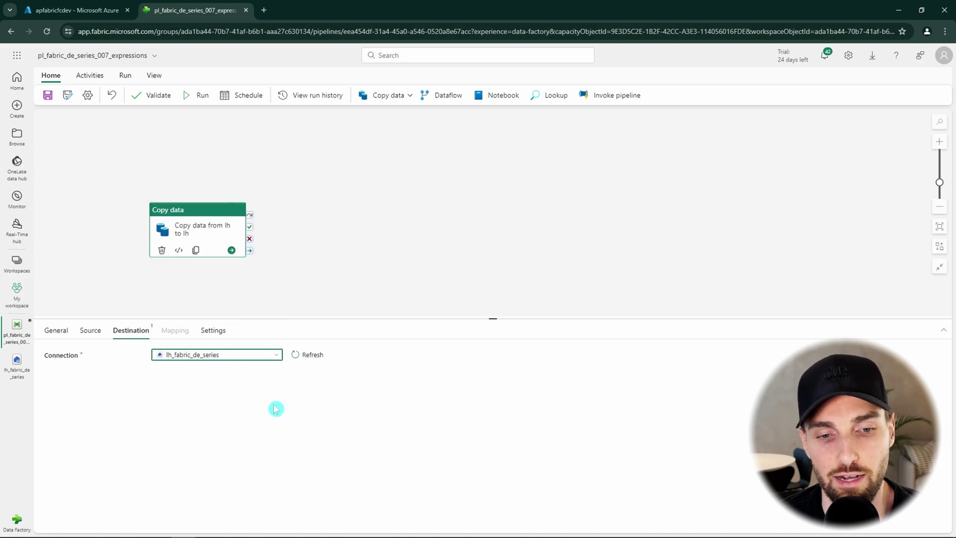
click(191, 373)
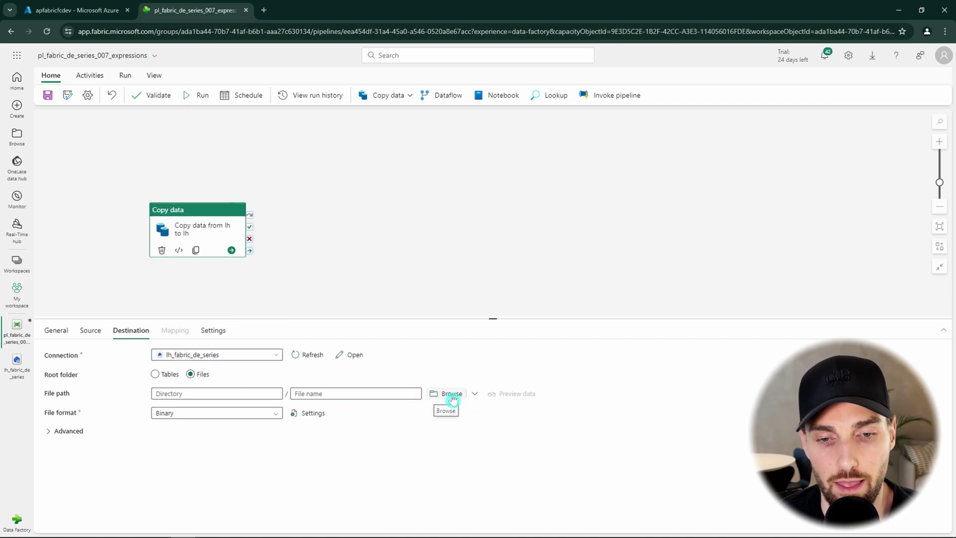
click(452, 394)
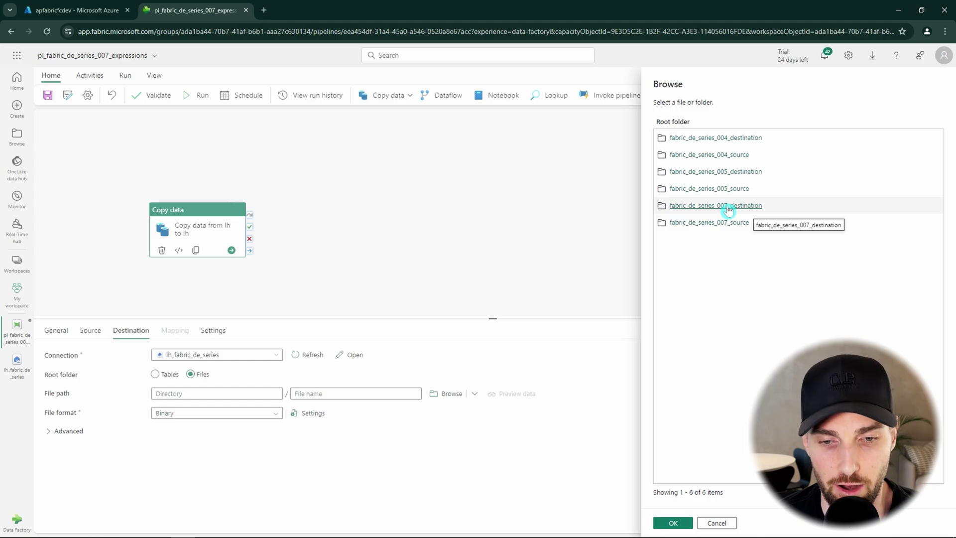
click(728, 209)
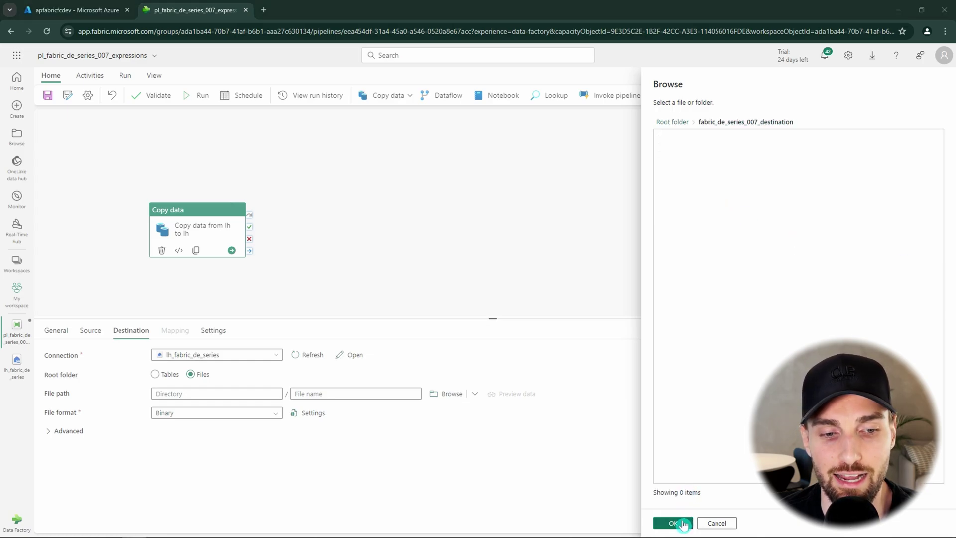
click(673, 523)
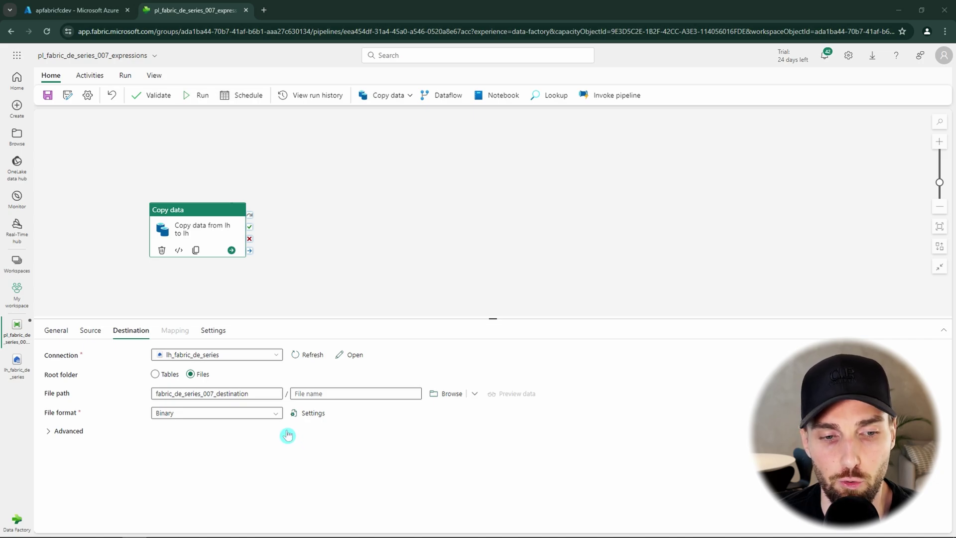
- Open the Pipeline expression builder for the destination file name
drag(271, 393, 133, 393)
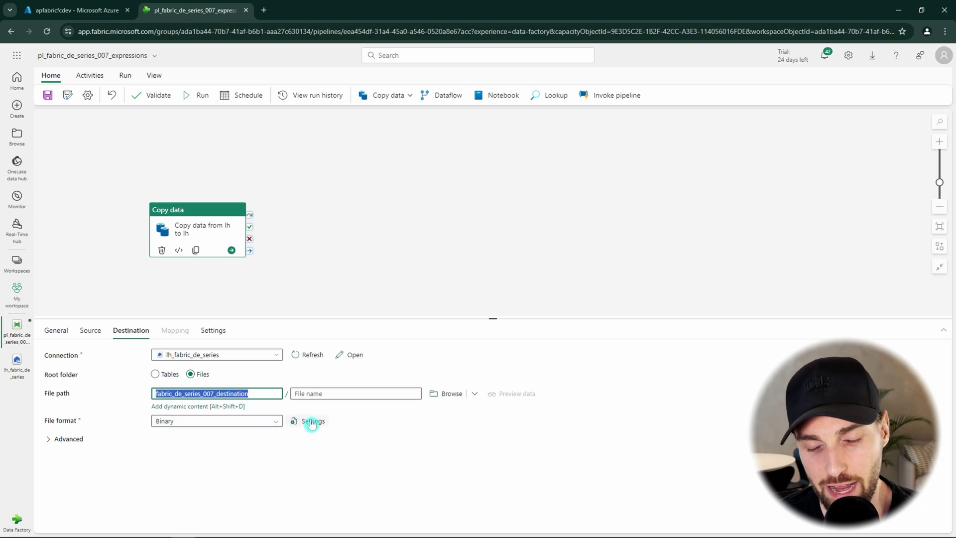
click(358, 396)
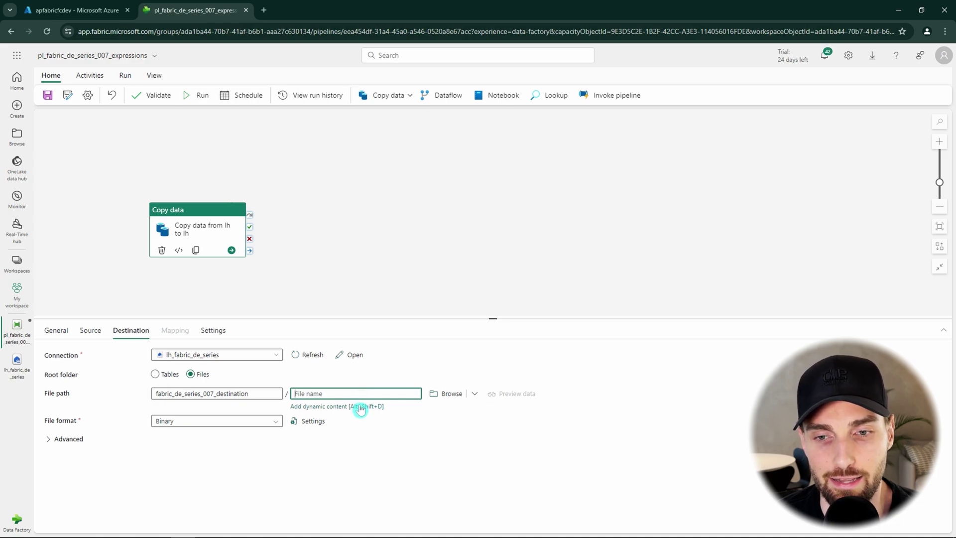
click(360, 409)
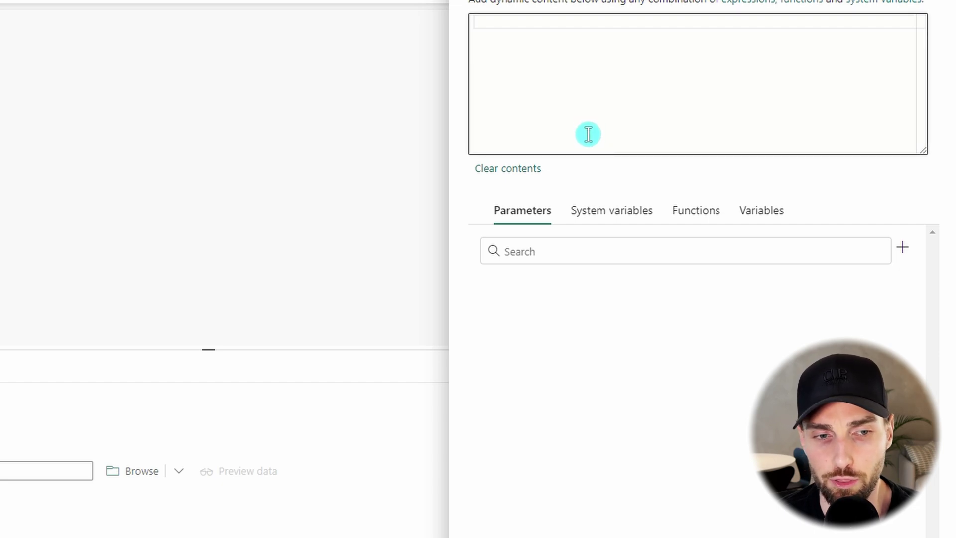
- Start the file-name expression with the concat function and the 'file_1_' argument
click(588, 134)
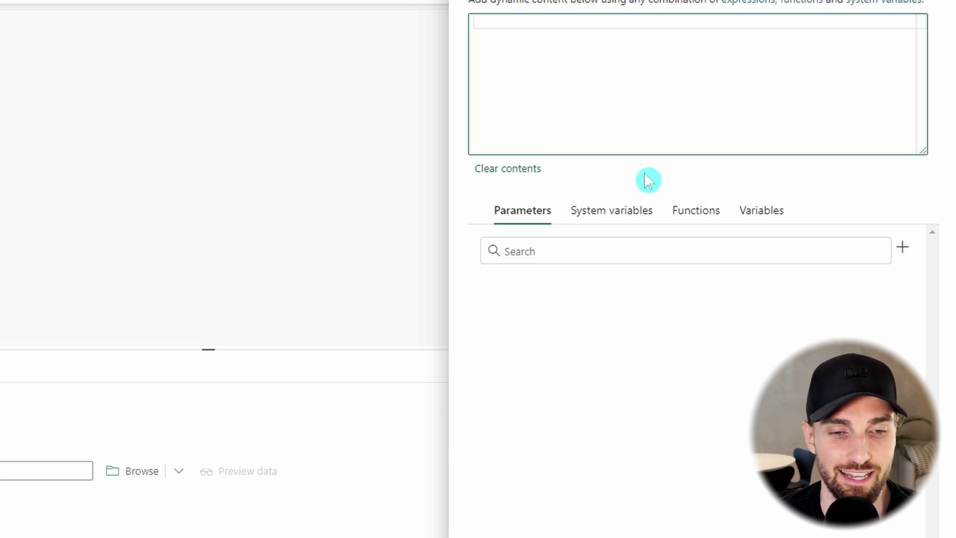
click(707, 216)
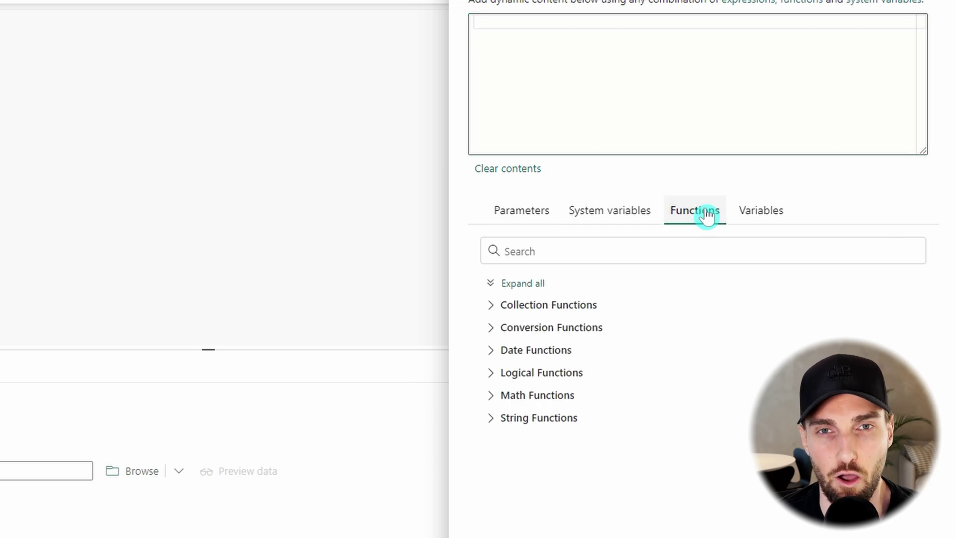
click(491, 419)
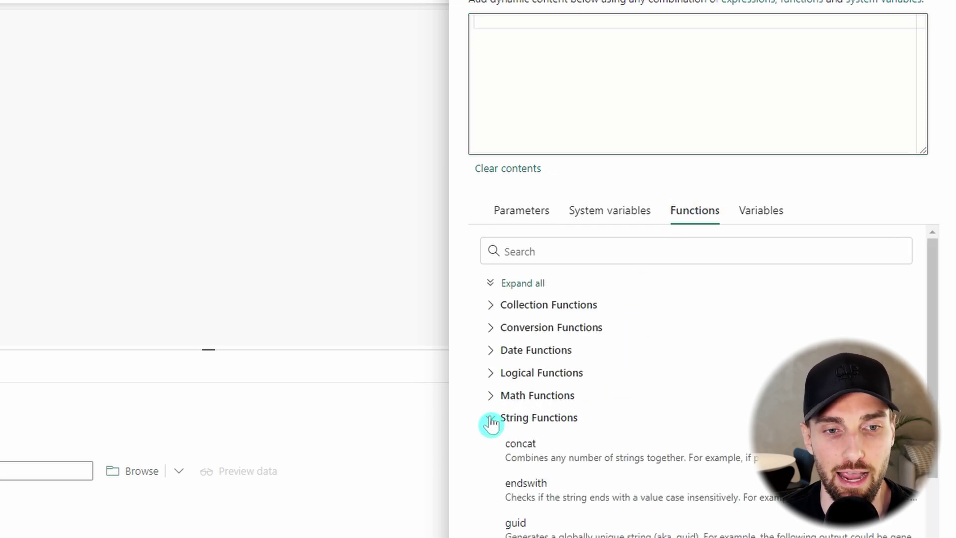
click(542, 454)
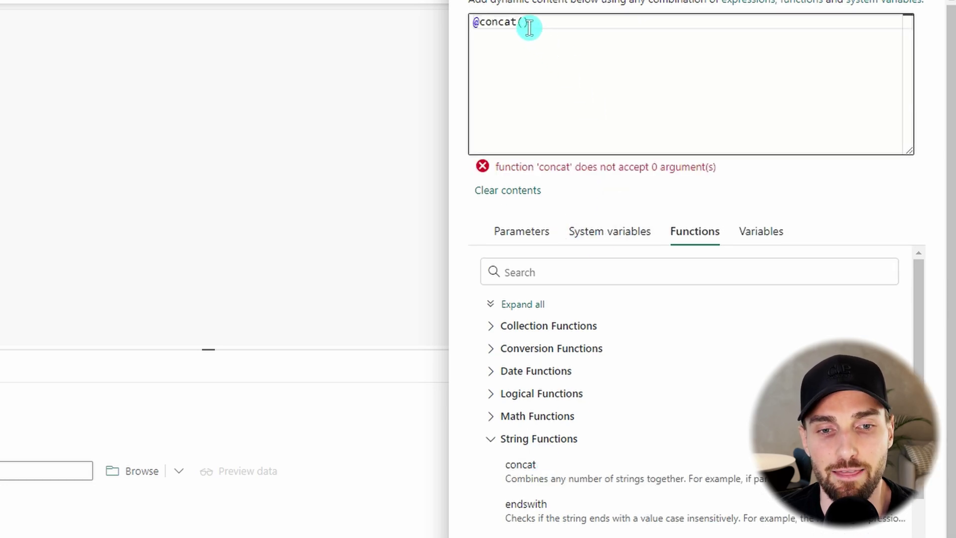
click(523, 22)
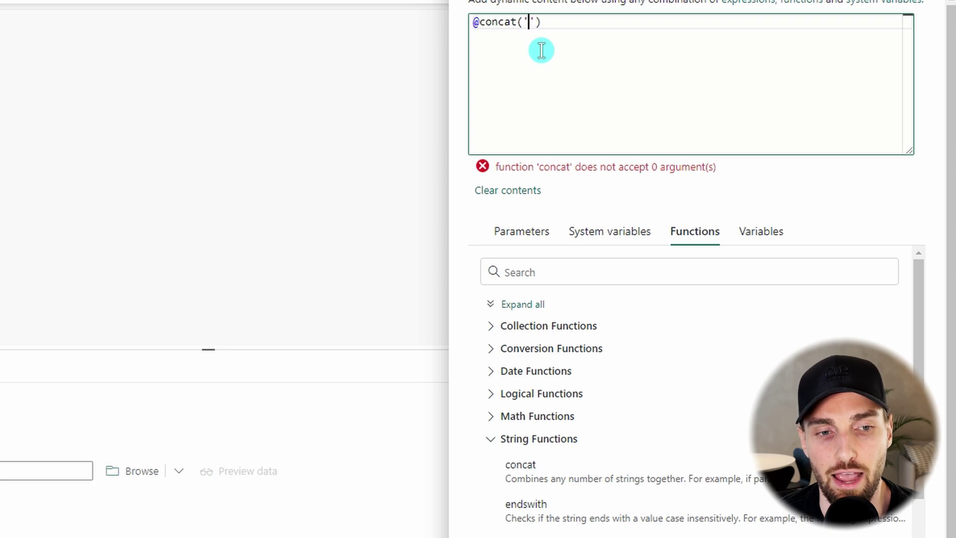
text(file_)
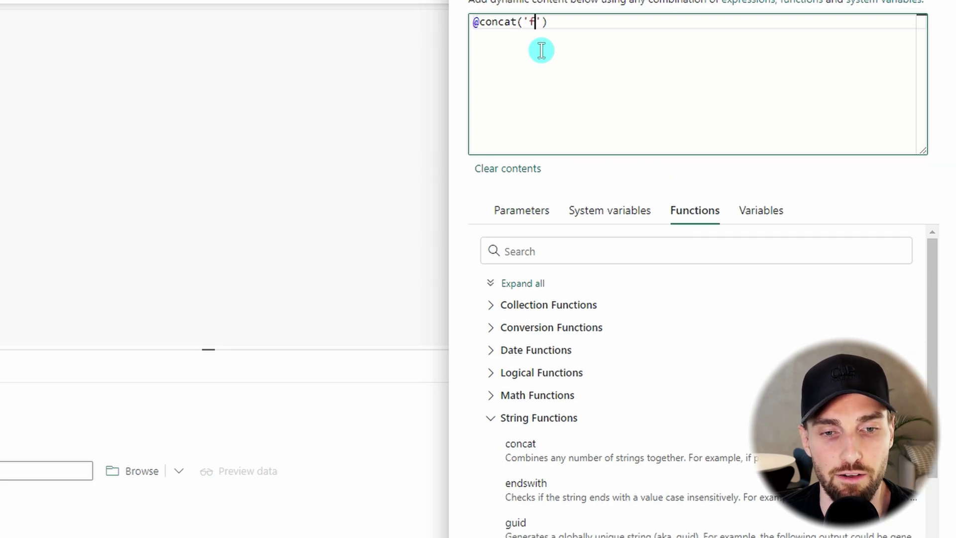
text(1_)
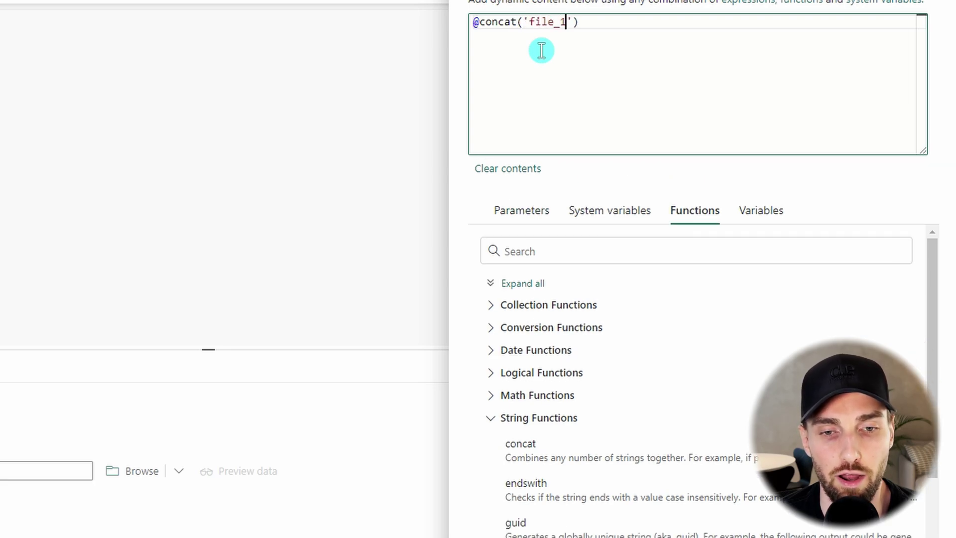
click(581, 22)
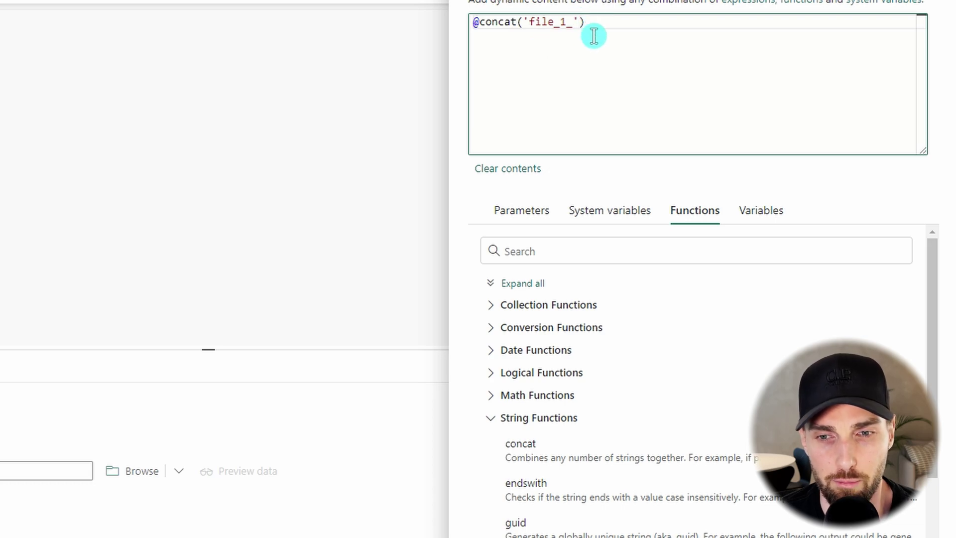
text(,)
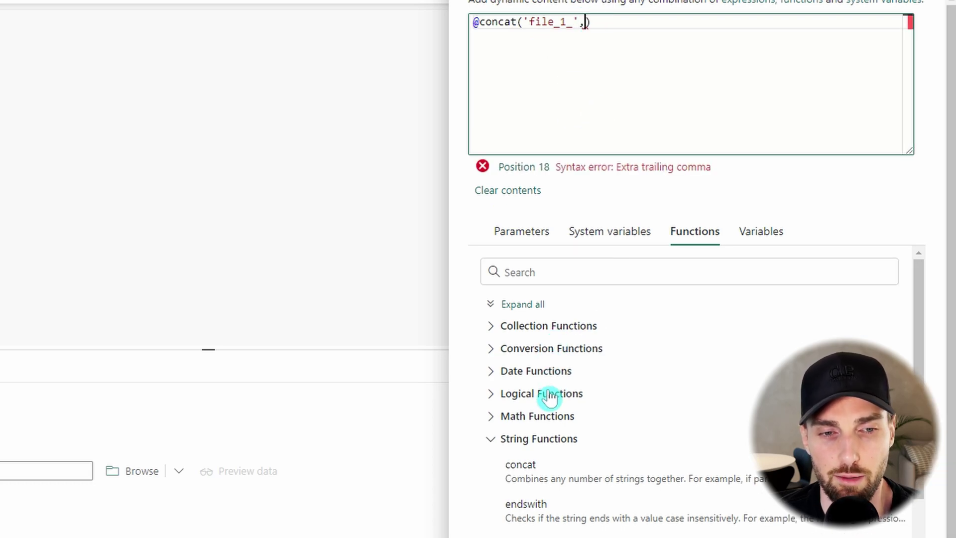
- Add utcnow() and '.txt' as the remaining concat arguments
click(491, 439)
click(492, 382)
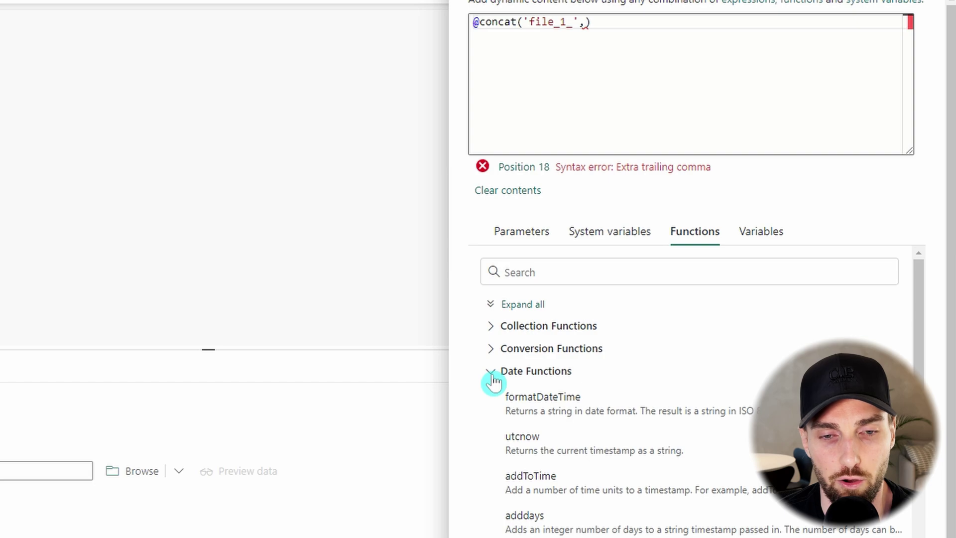
click(556, 451)
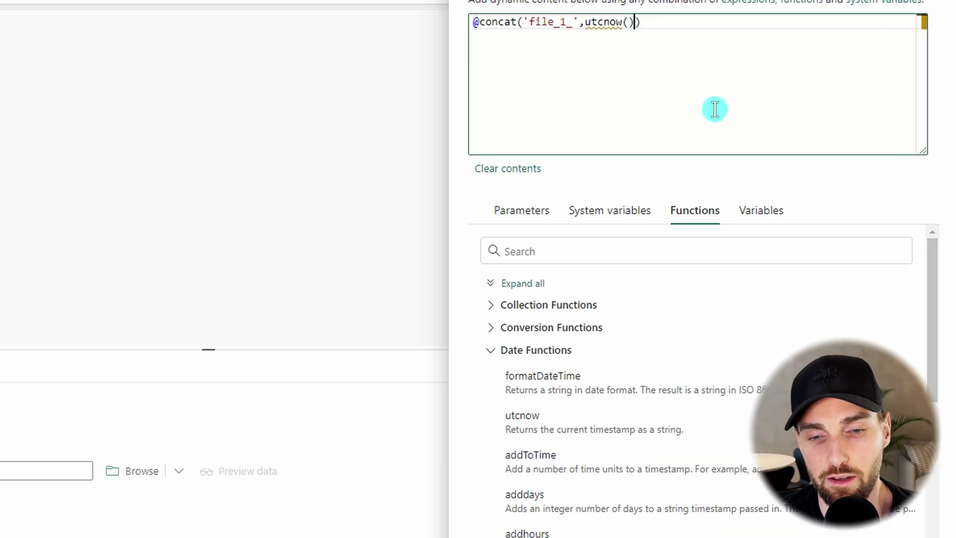
text(,)
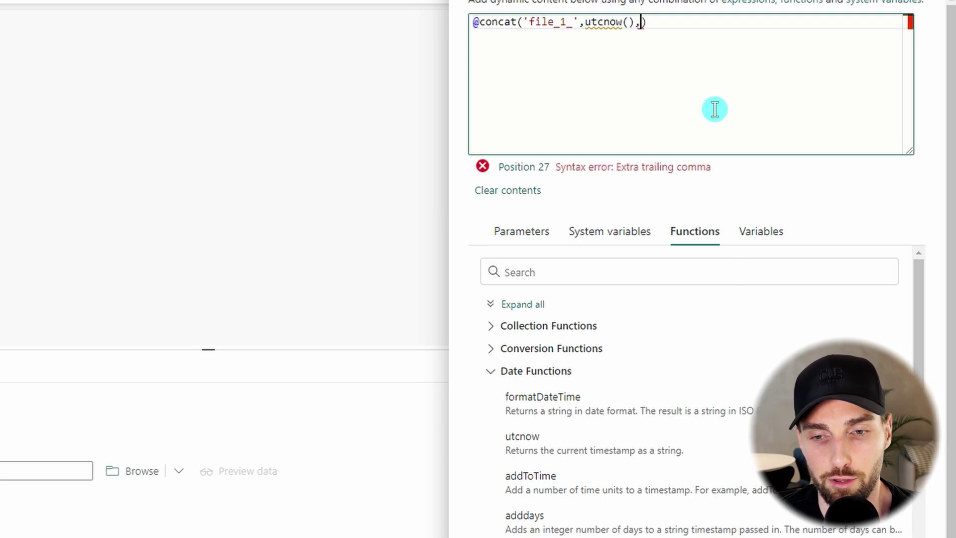
text('.t)
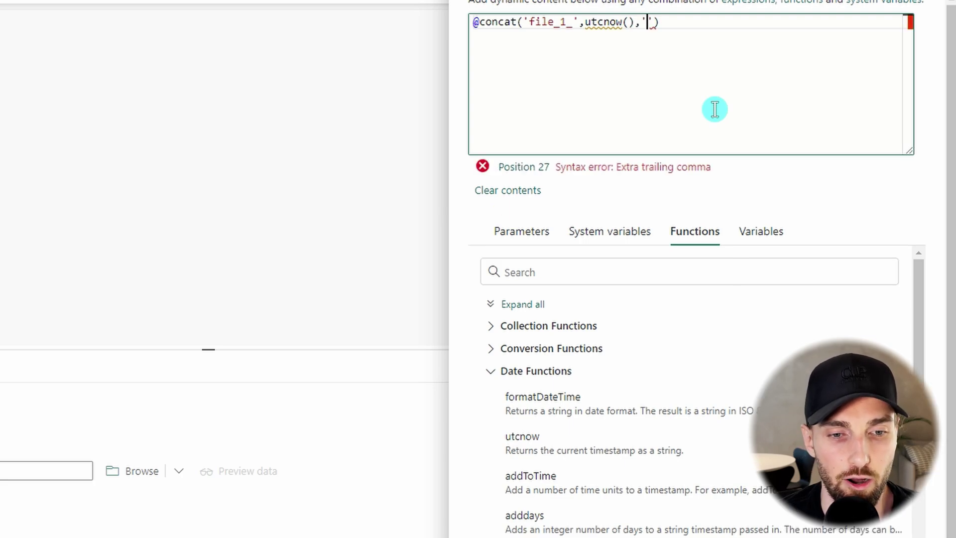
text(xt)
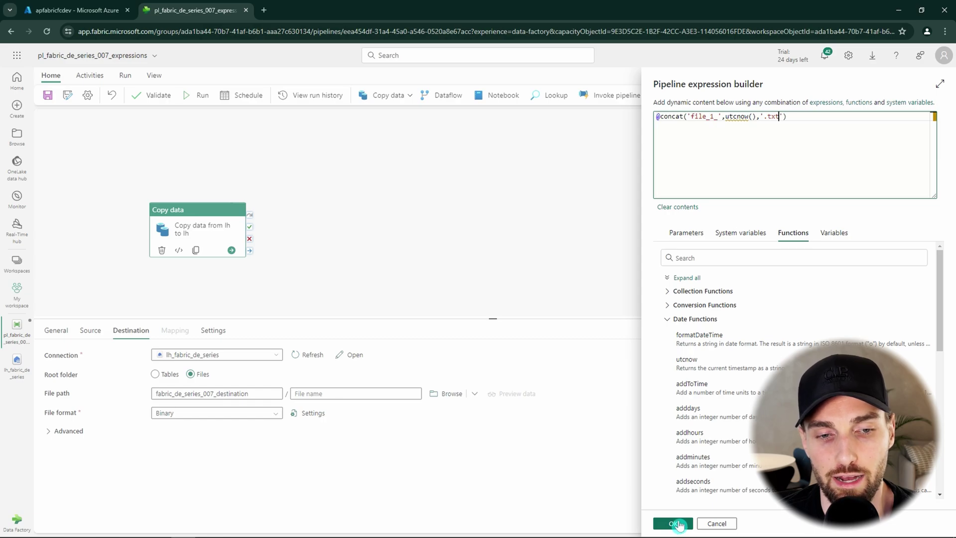
- Apply the concat/utcnow file-name expression, then save and run the pipeline and check its output
click(676, 523)
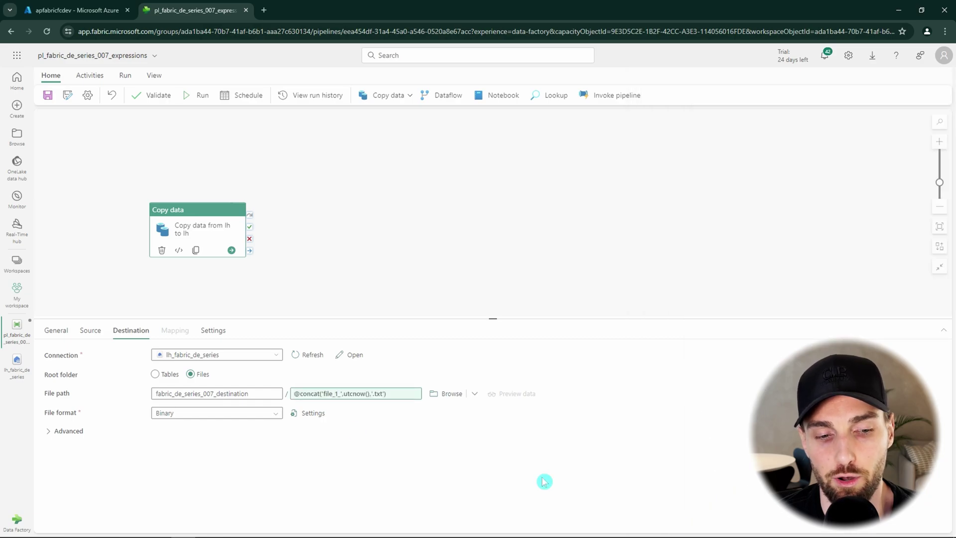
click(191, 100)
click(475, 326)
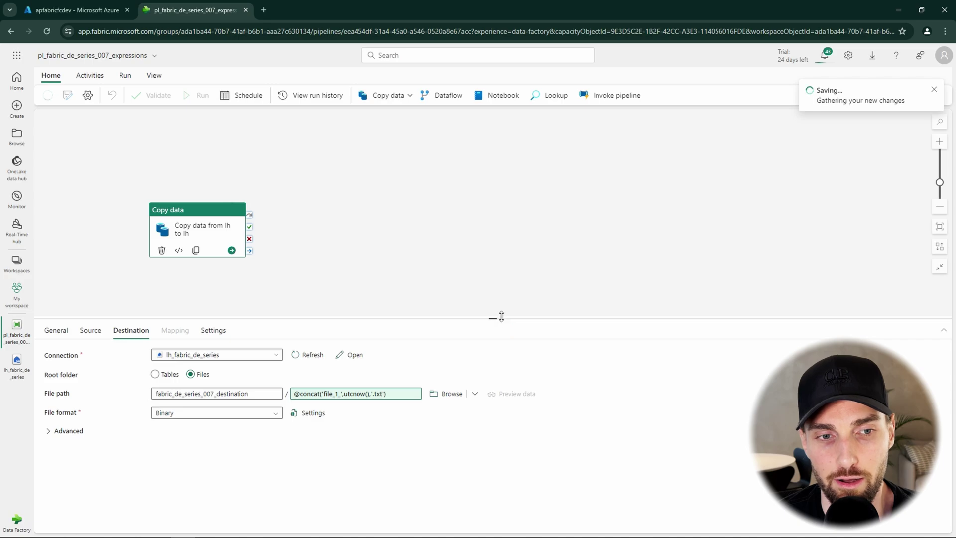
click(499, 315)
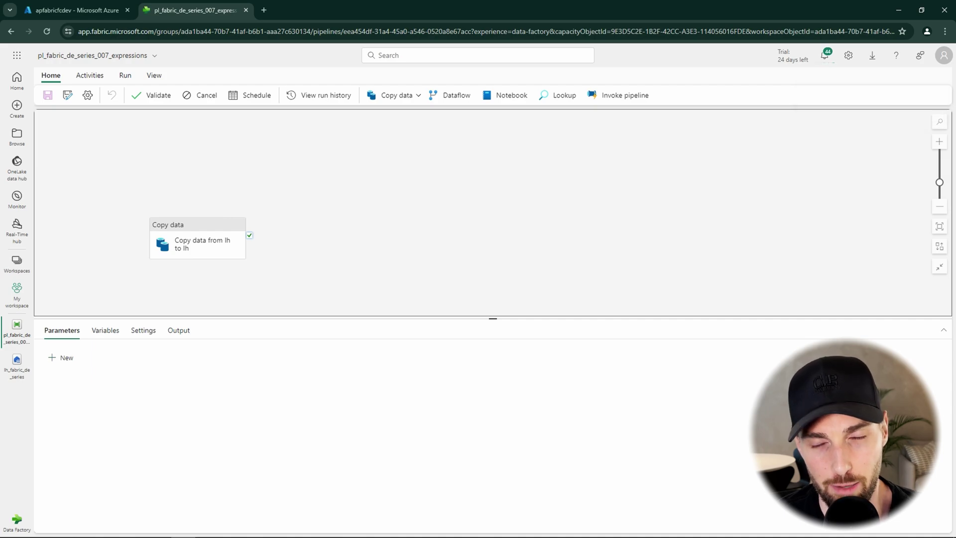
click(18, 371)
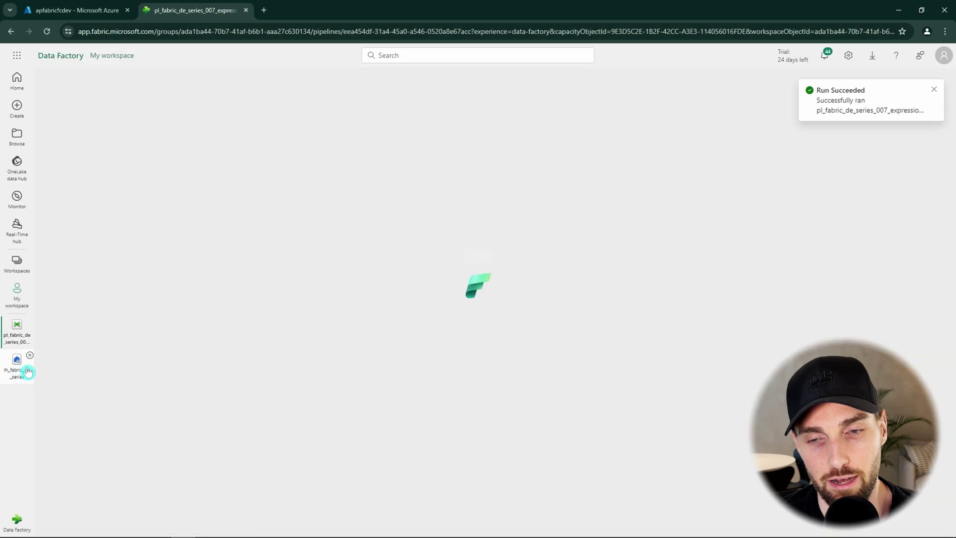
- Refresh fabric_de_series_007_destination to reveal file_1_2024-05-21T18:02:23.6638367Z.txt (100 B)
click(154, 274)
click(196, 276)
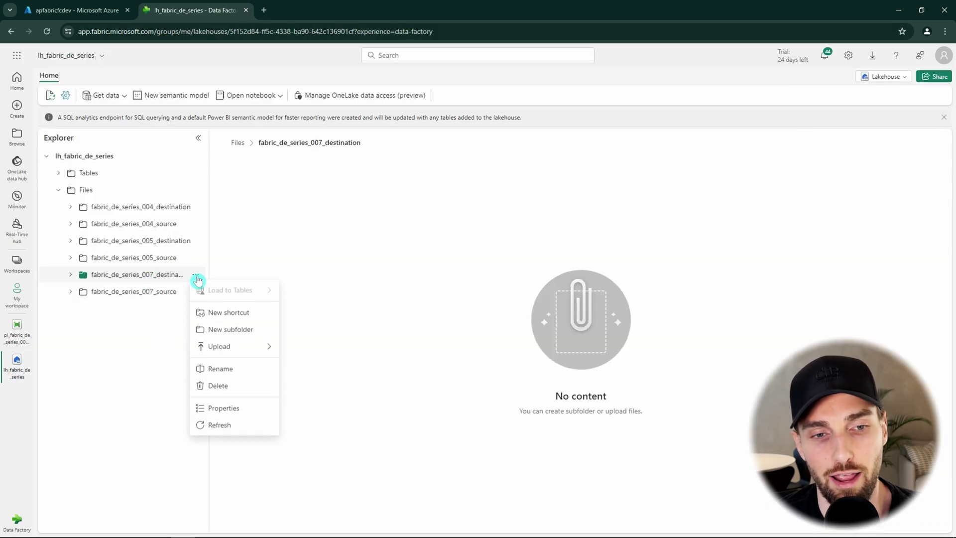
click(228, 425)
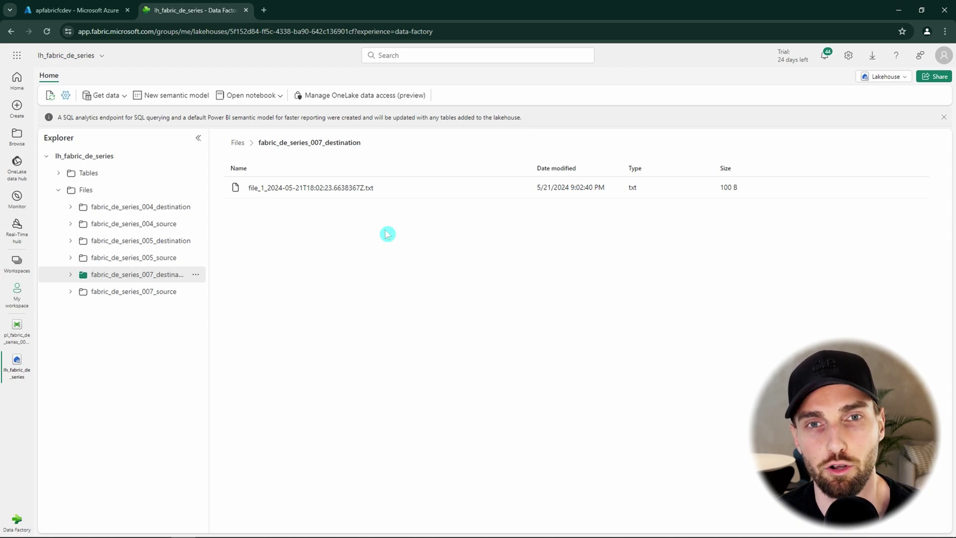
- Reopen pl_fabric_de_series_007_expressions and show the Copy data from lh to lh activity's General settings
click(17, 331)
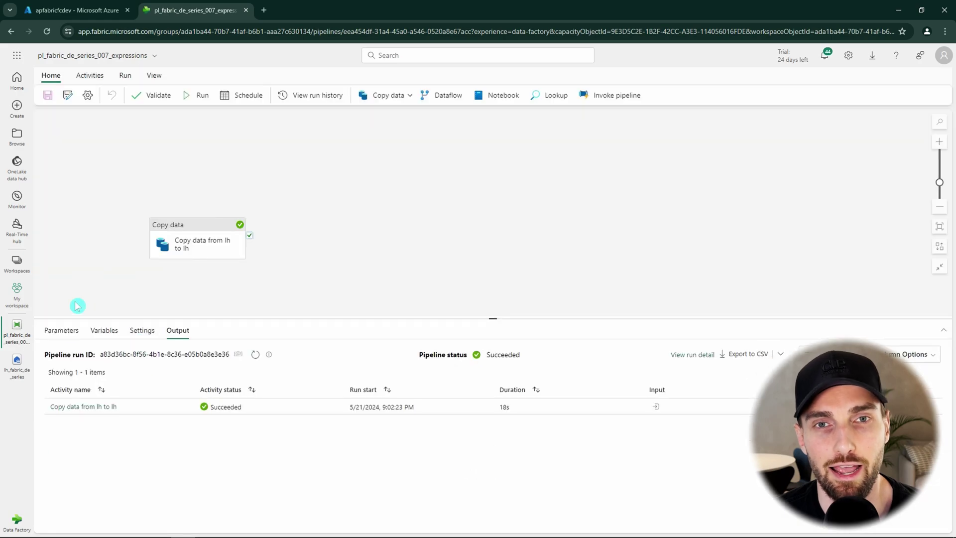
click(62, 330)
click(65, 358)
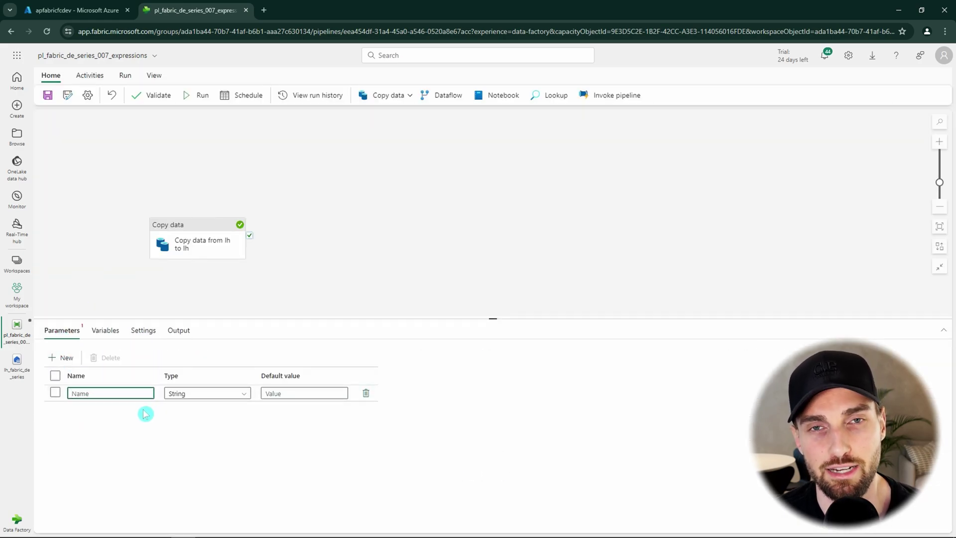
click(195, 251)
click(74, 338)
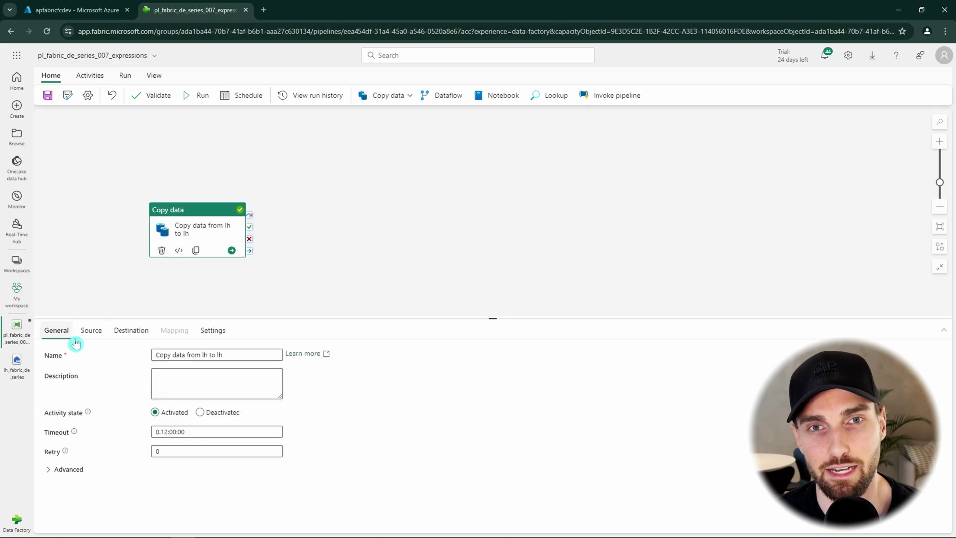